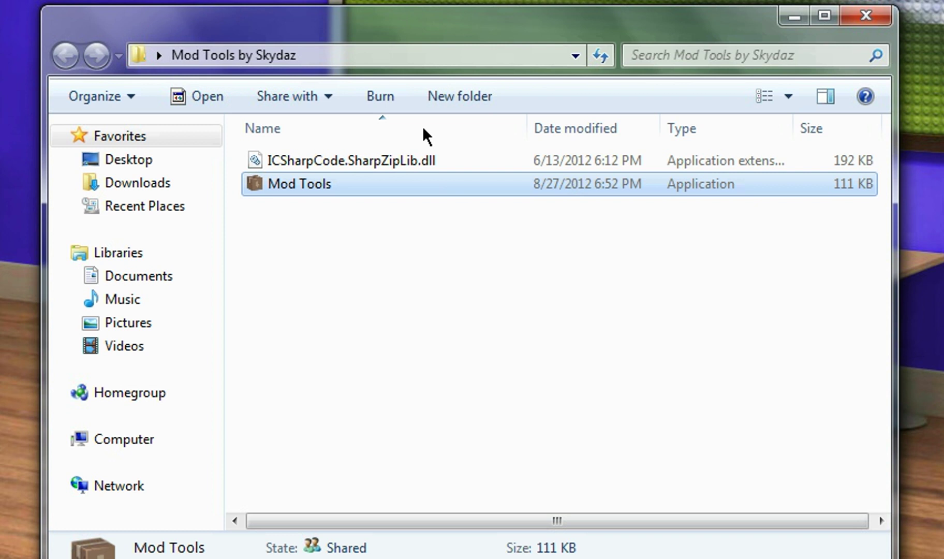
# Step: Launch the Mod Tools application from the Mod Tools by Skydaz folder, minimize the folder window and move the program toward mid-screen
pyautogui.moveTo(344, 220); pyautogui.dragTo(313, 137)
pyautogui.click(344, 278)
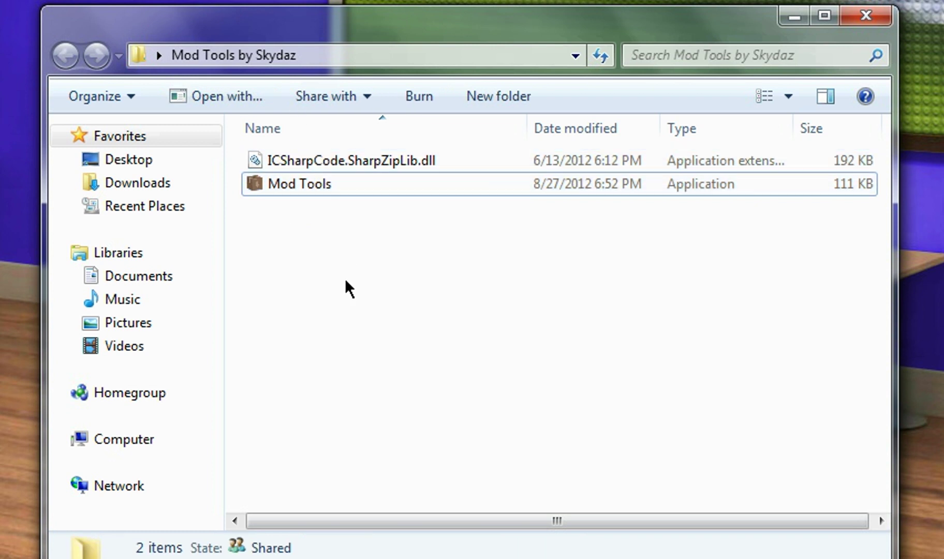
pyautogui.click(738, 164)
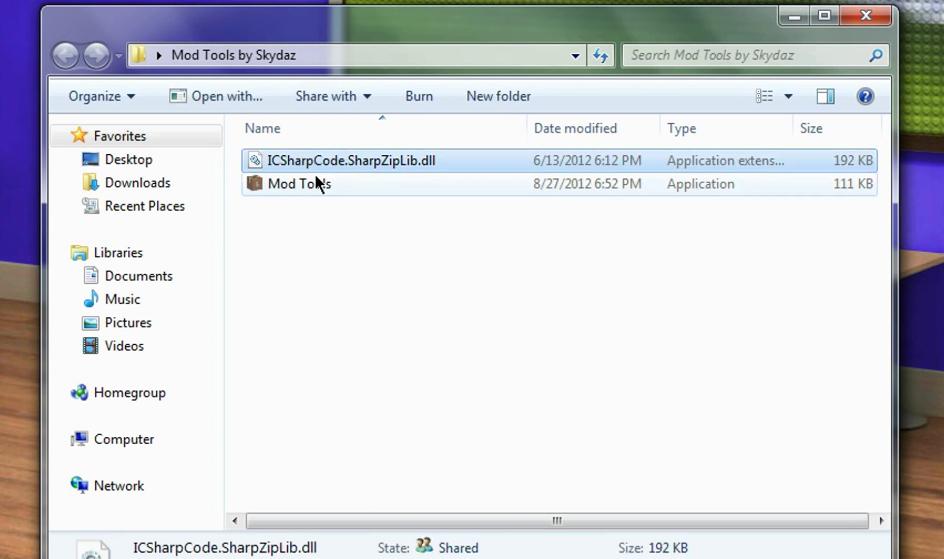
pyautogui.click(293, 191)
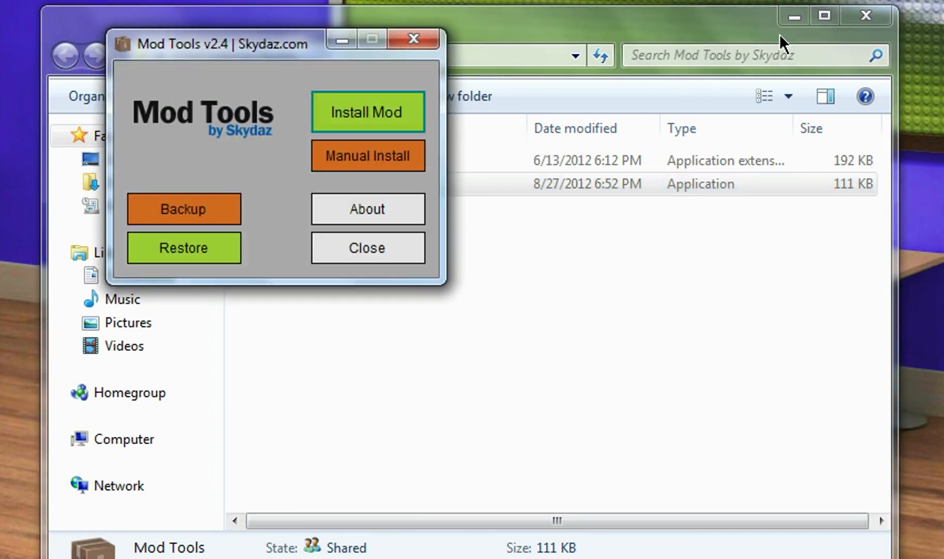
pyautogui.click(795, 16)
pyautogui.moveTo(293, 35); pyautogui.dragTo(455, 136)
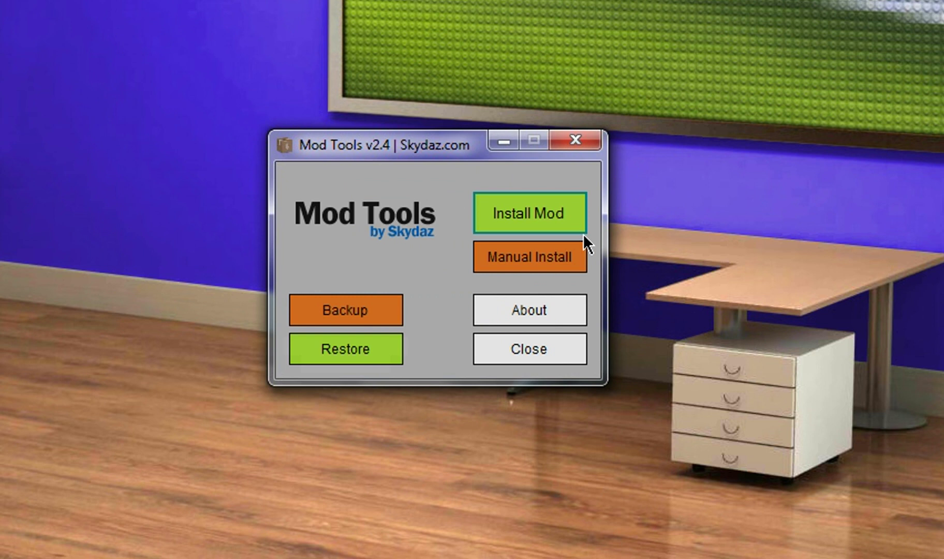
pyautogui.moveTo(432, 143); pyautogui.dragTo(438, 165)
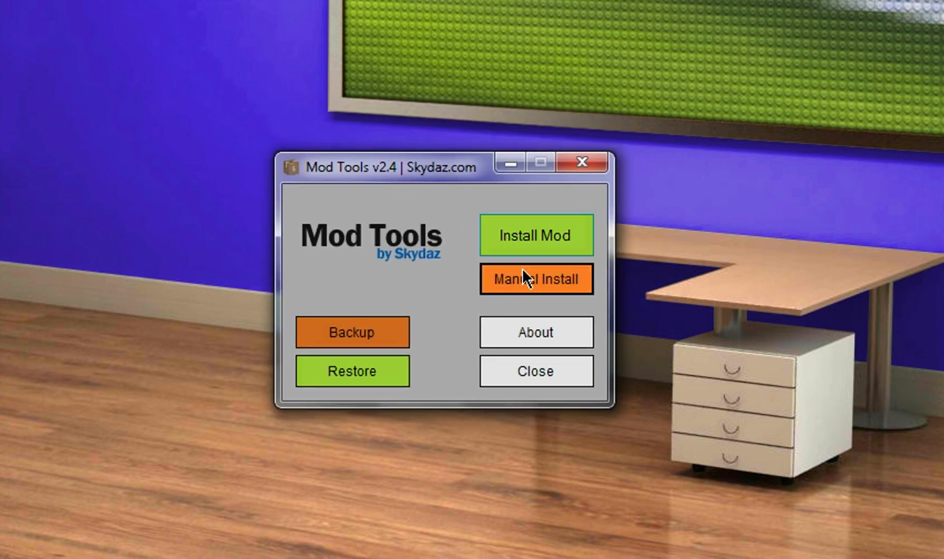
# Step: Open the manual install window and look through the minecraft.jar contents, closing the file browser without adding anything
pyautogui.click(523, 270)
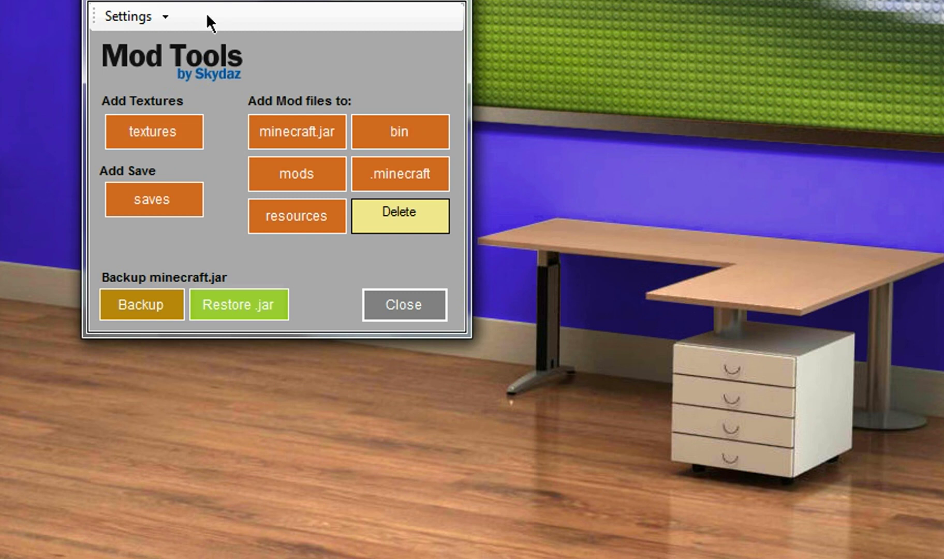
pyautogui.moveTo(334, 1); pyautogui.dragTo(405, 116)
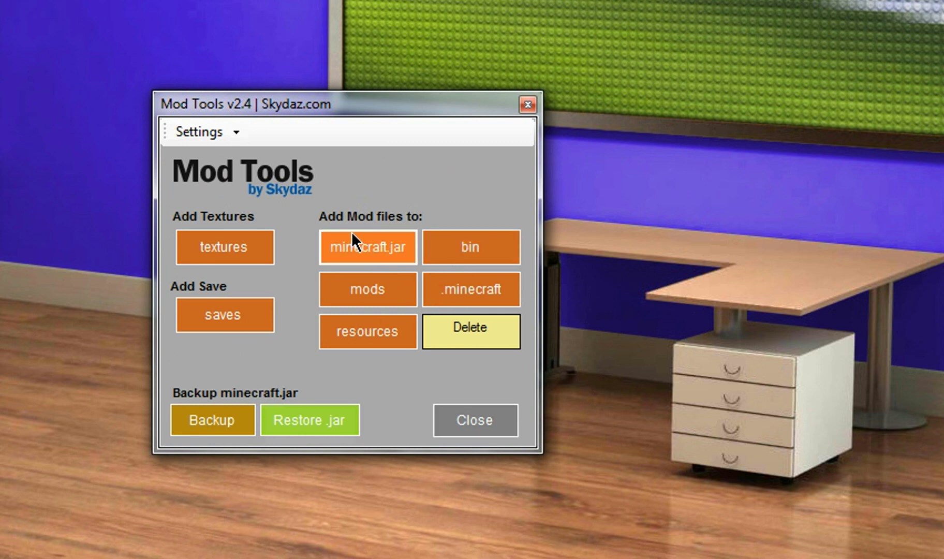
pyautogui.click(393, 246)
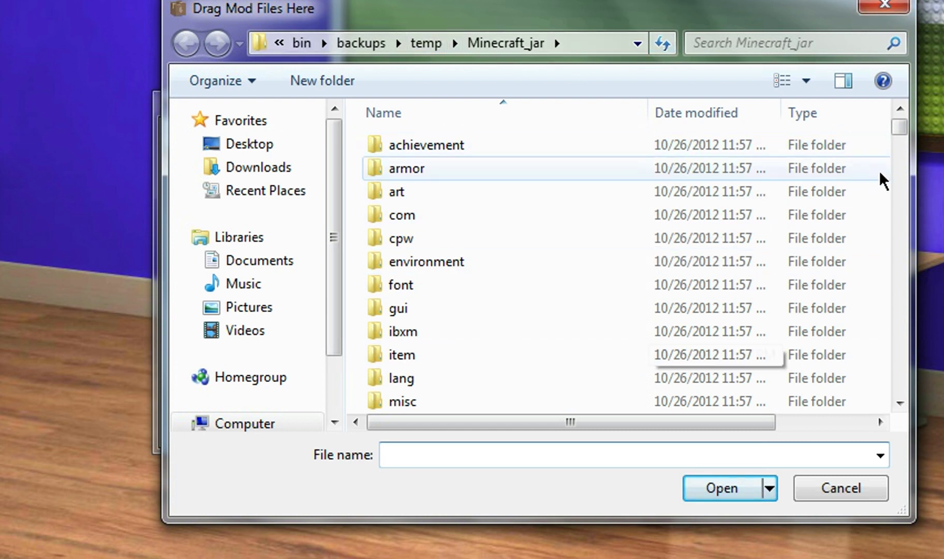
pyautogui.moveTo(899, 127); pyautogui.dragTo(899, 196)
pyautogui.scroll(3, 912, 141)
pyautogui.click(893, 8)
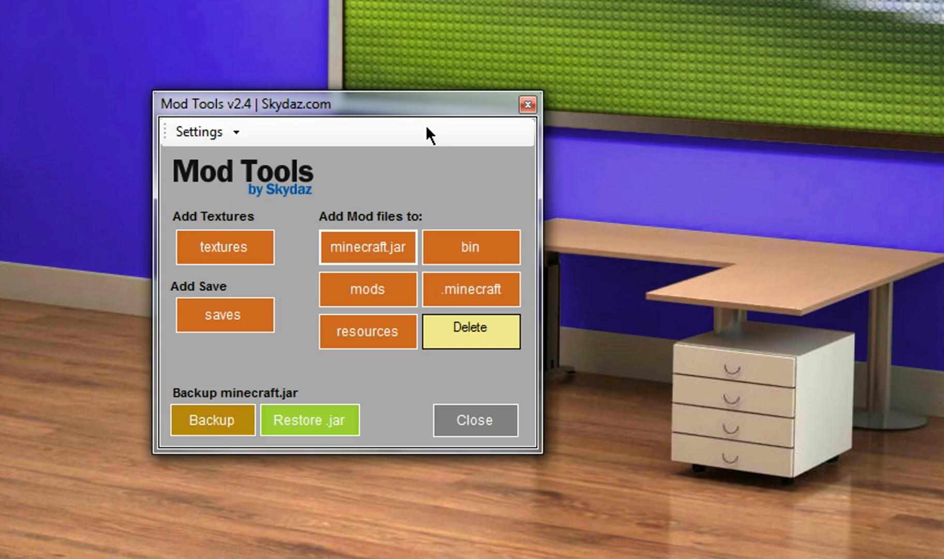
# Step: Inspect the bin, .minecraft, mods and resources folders from the manual install window, closing each one and finally the manual install window
pyautogui.click(468, 253)
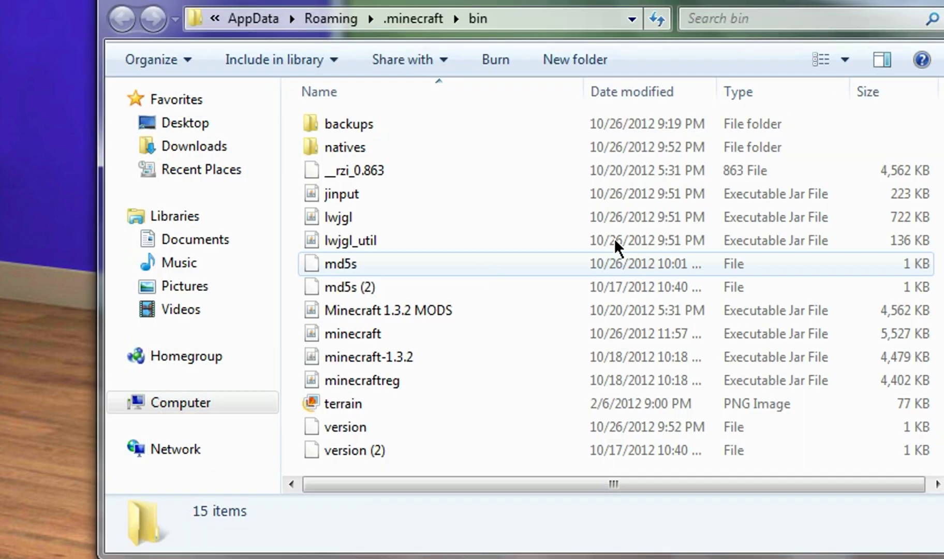
pyautogui.hotkey('alt', 'F4')
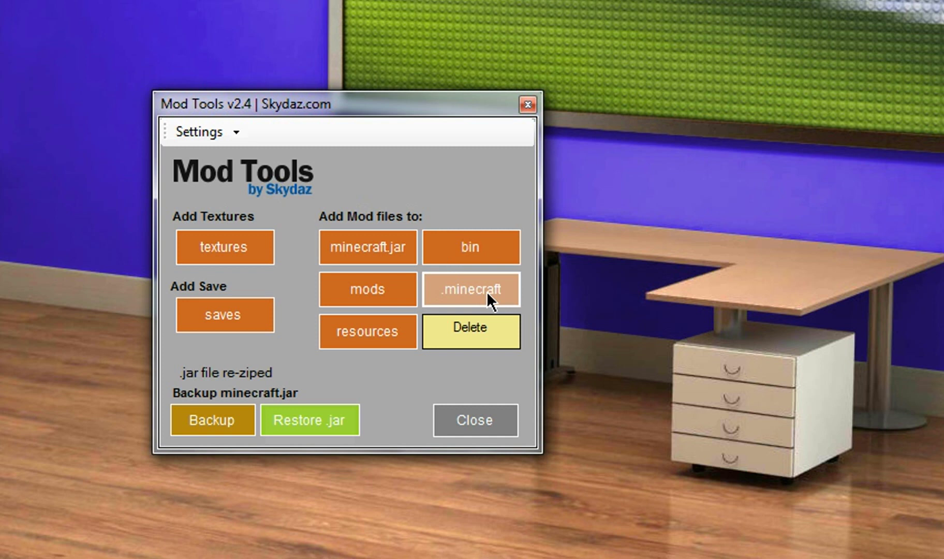
pyautogui.click(486, 291)
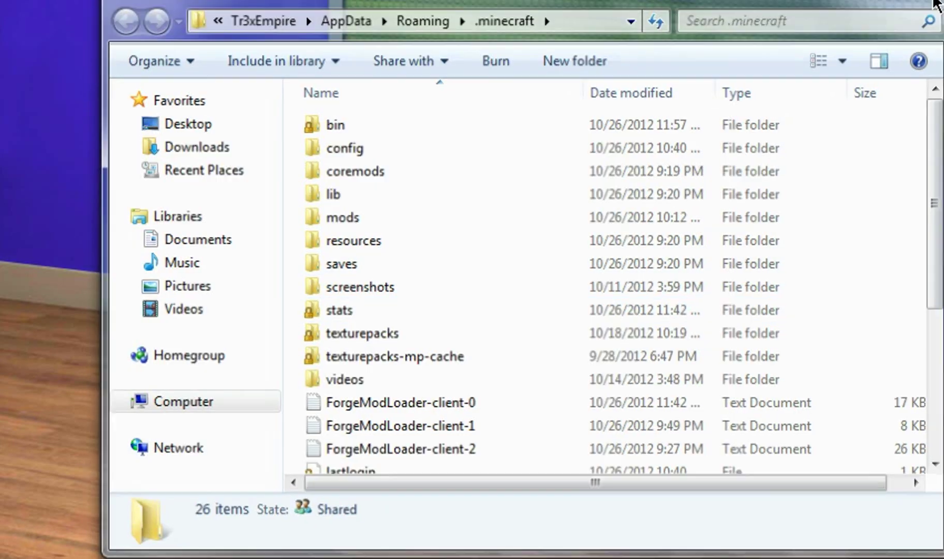
pyautogui.hotkey('alt', 'F4')
pyautogui.click(362, 291)
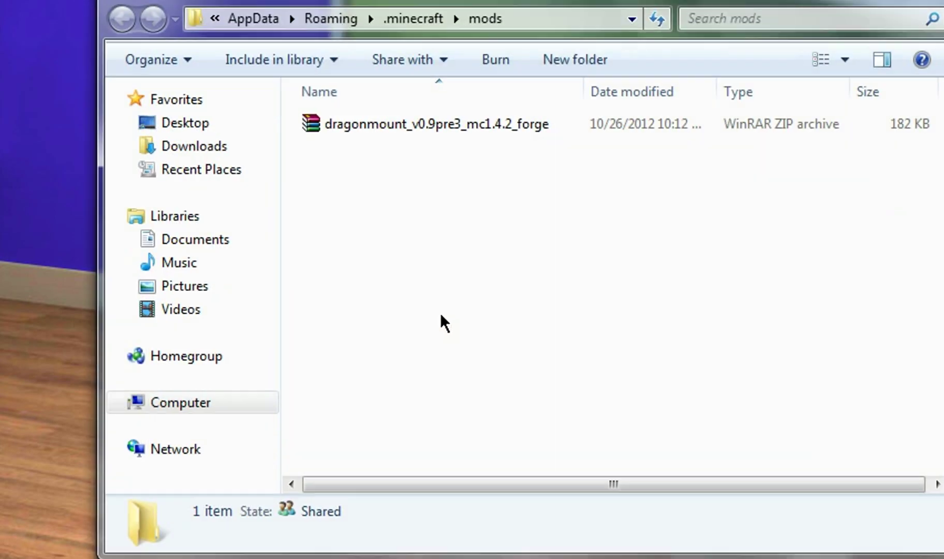
pyautogui.hotkey('alt', 'F4')
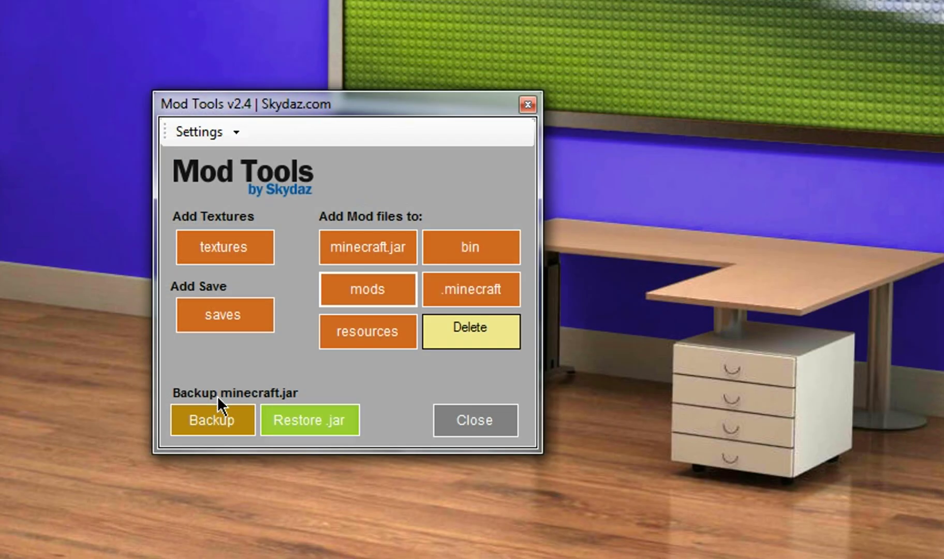
pyautogui.click(374, 341)
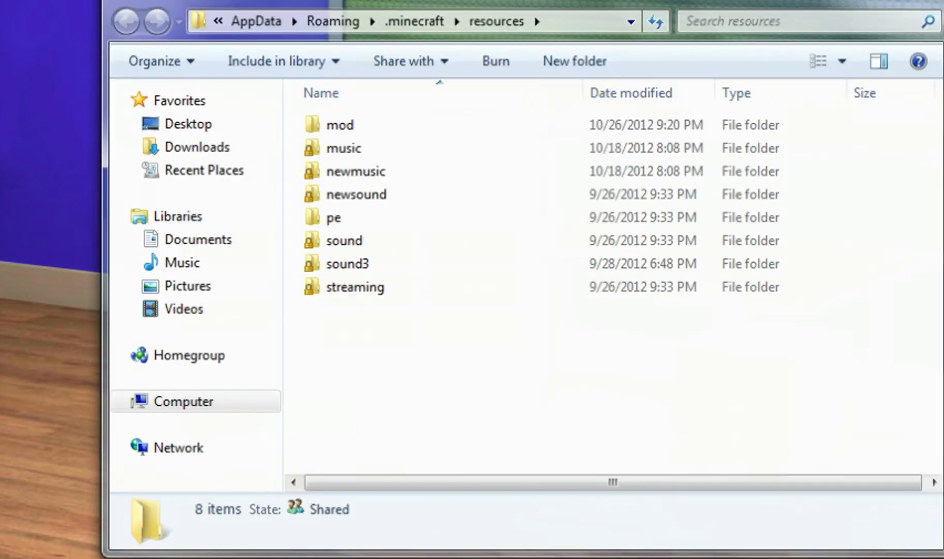
pyautogui.hotkey('alt', 'F4')
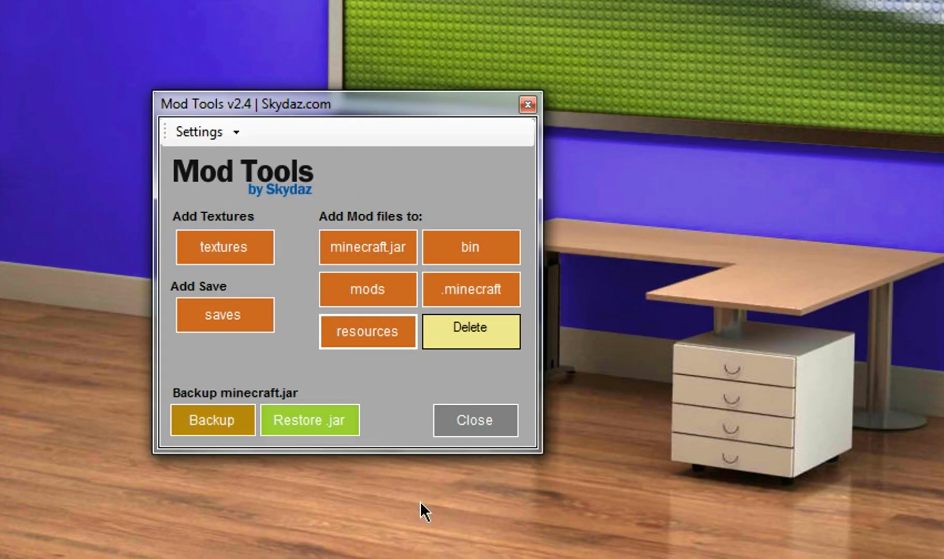
pyautogui.click(462, 421)
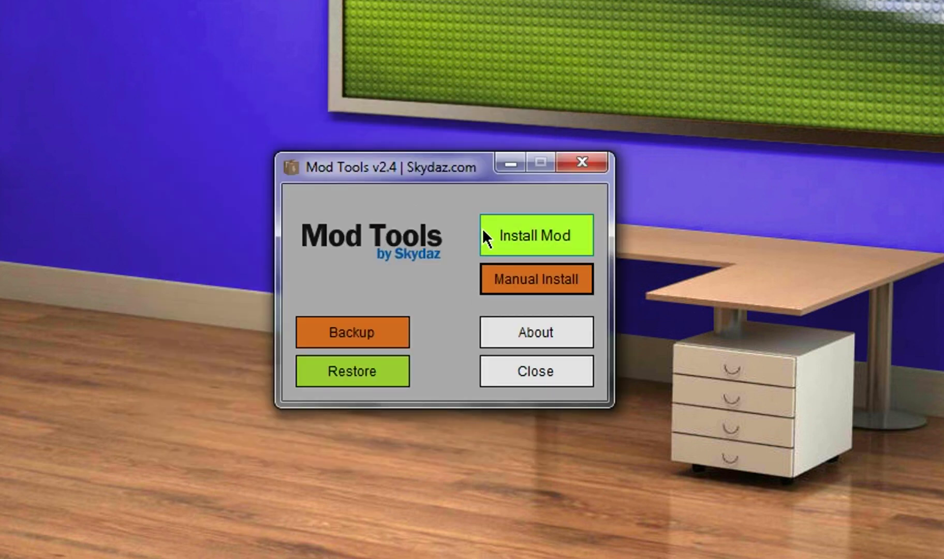
# Step: Start an automatic mod install and choose TooManyItems2012_10_25_1.4.2 from the Downloads folder
pyautogui.moveTo(419, 158); pyautogui.dragTo(352, 153)
pyautogui.click(459, 245)
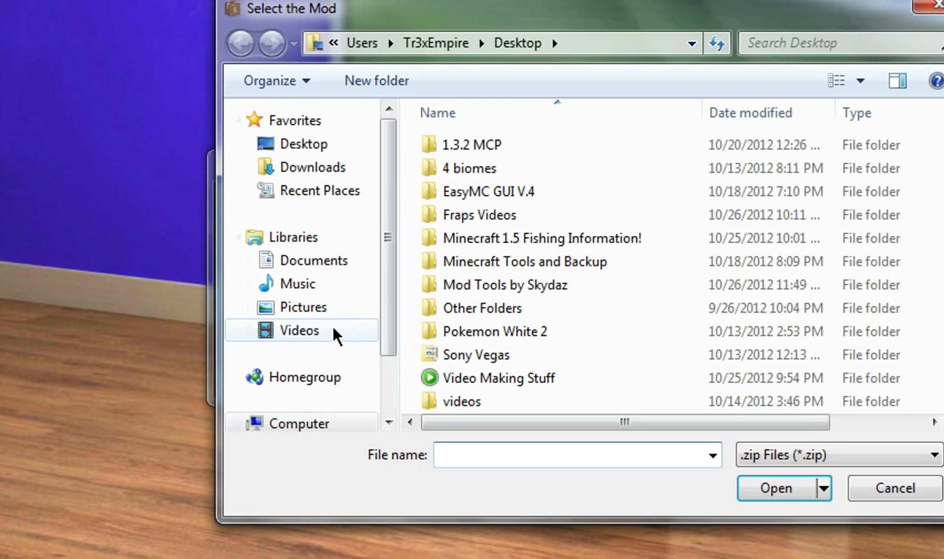
pyautogui.moveTo(554, 25); pyautogui.dragTo(508, 27)
pyautogui.click(395, 42)
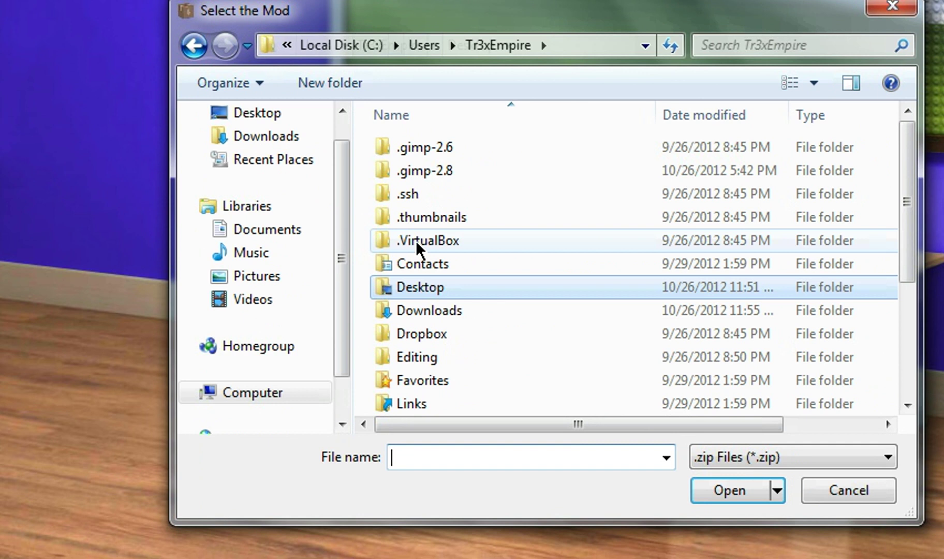
pyautogui.doubleClick(430, 307)
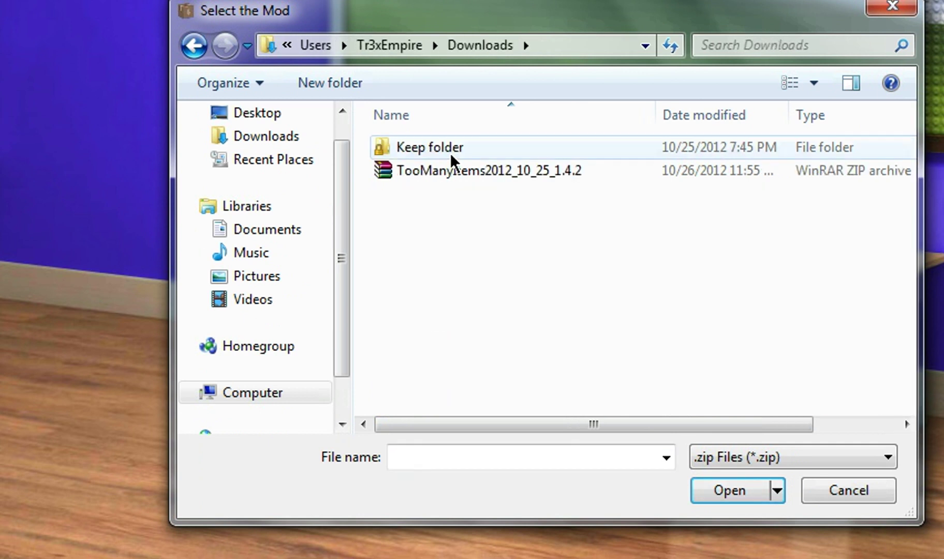
pyautogui.click(453, 173)
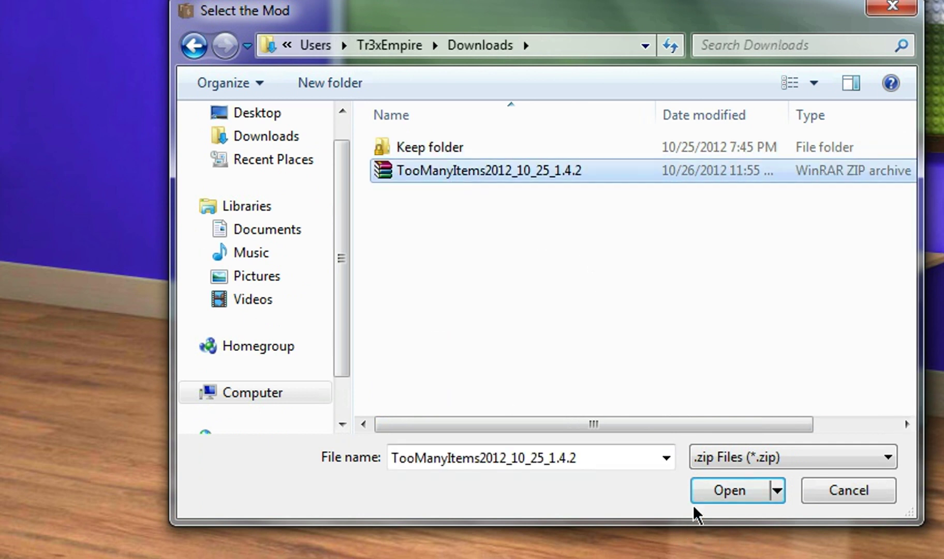
pyautogui.click(723, 494)
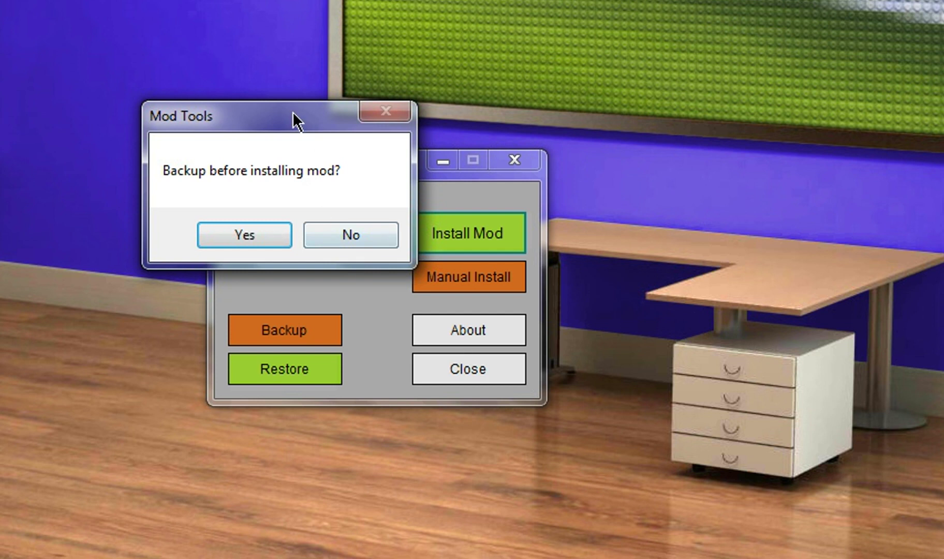
# Step: Agree to a backup before the mod is installed and dismiss the completion notice
pyautogui.moveTo(293, 112); pyautogui.dragTo(439, 310)
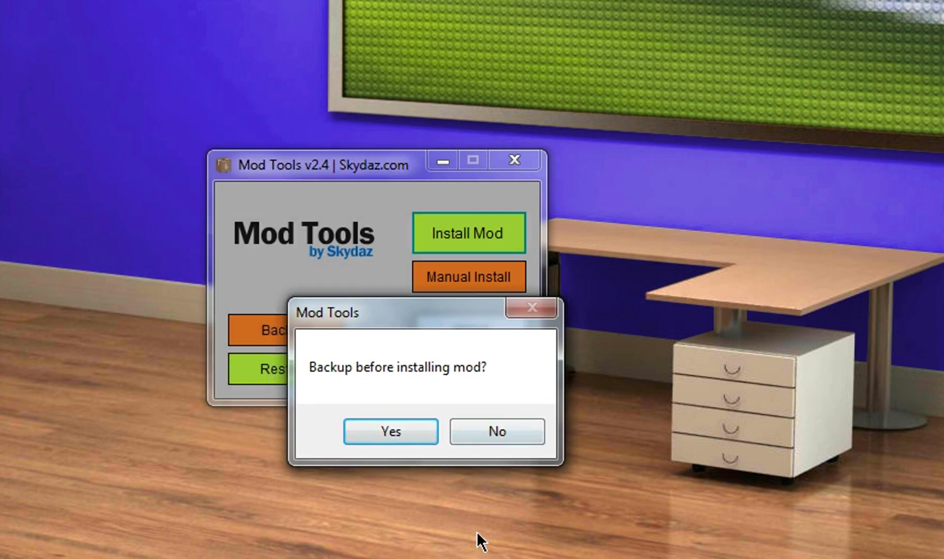
pyautogui.click(401, 434)
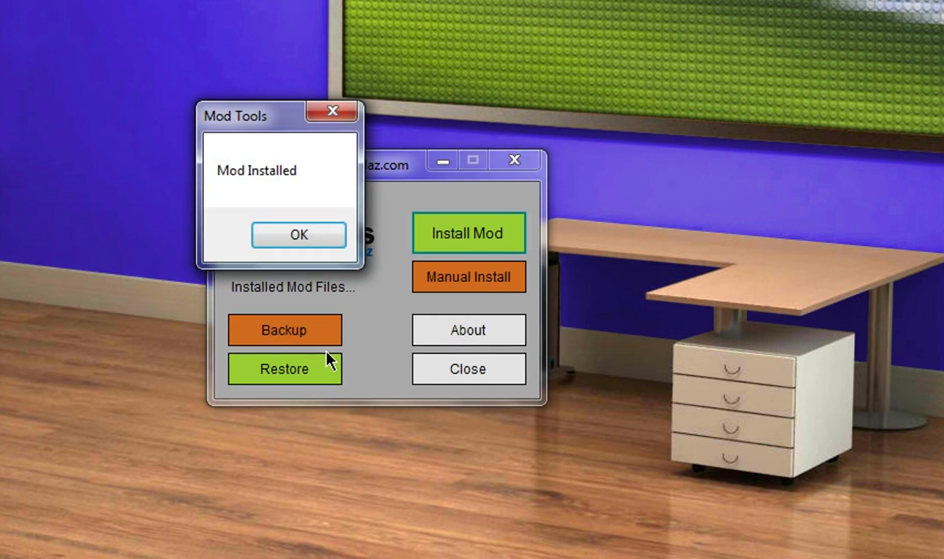
pyautogui.click(309, 245)
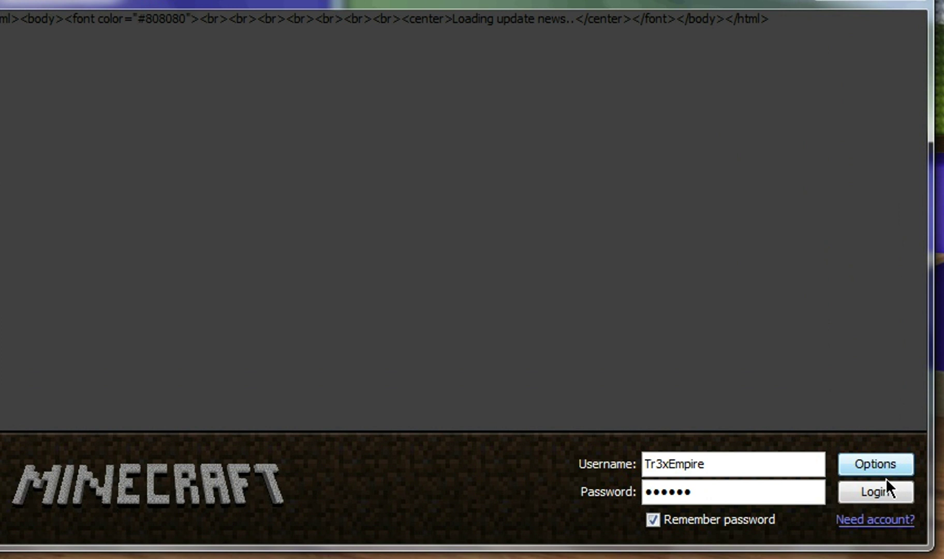
# Step: Switch to the Minecraft launcher, try to log in with the saved account, and start the game in offline mode
pyautogui.click(888, 491)
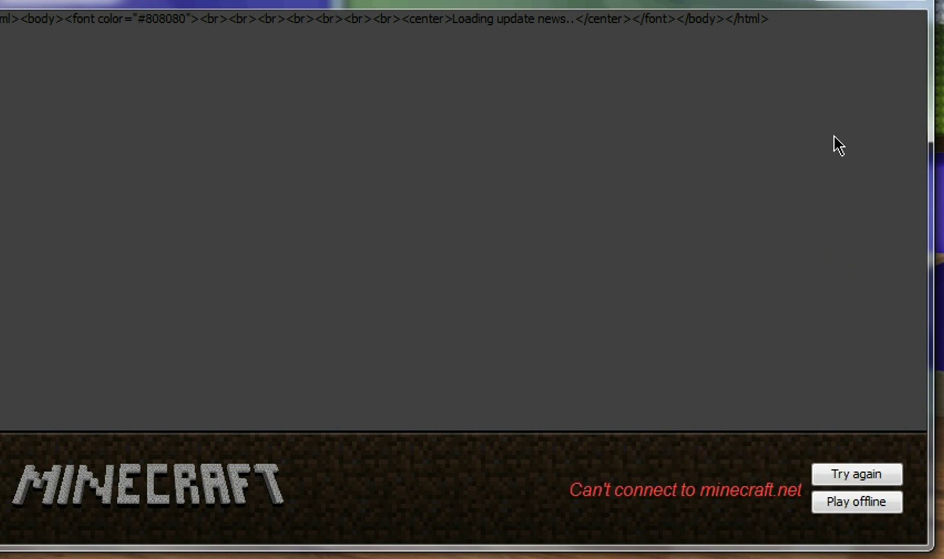
pyautogui.click(856, 503)
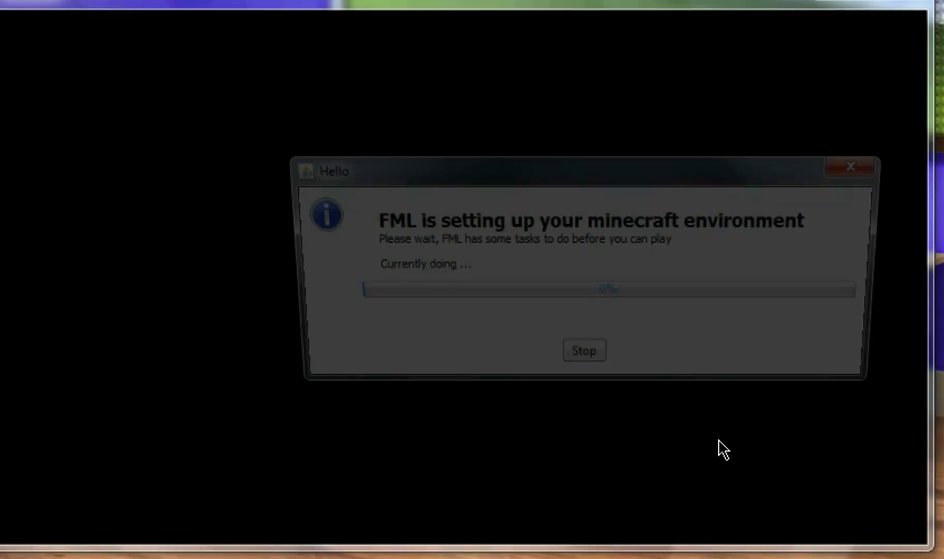